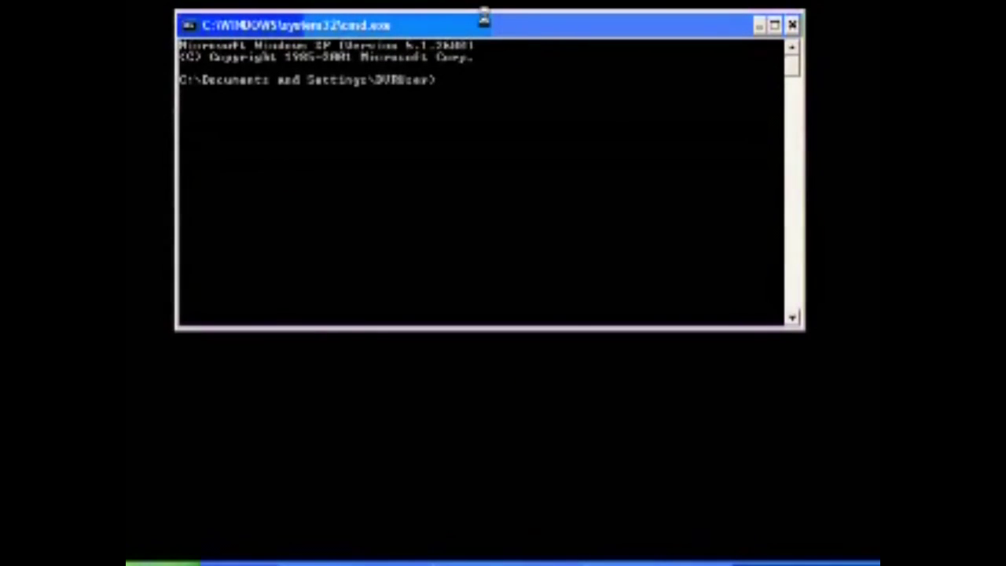
- Run ipconfig in Command Prompt to display the computer's IP configuration
text(ipconfig)
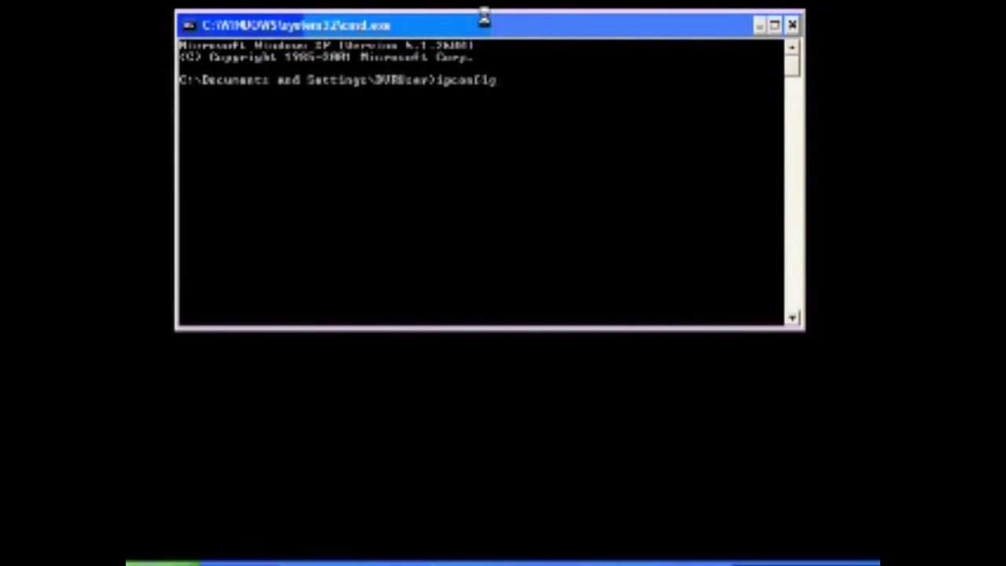
key(Return)
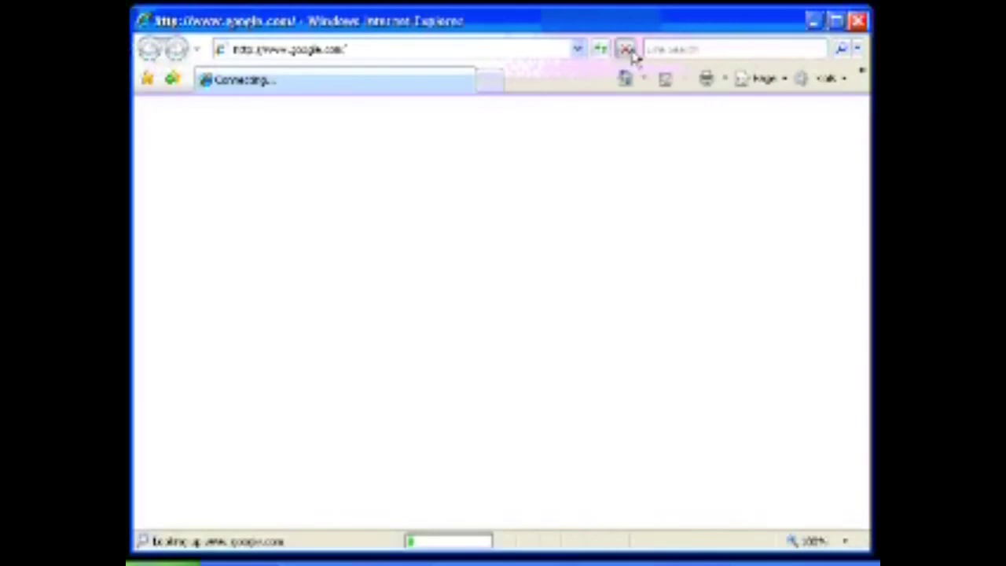
- Stop the Google home page loading and go to the router address 192.168.1.1
click(625, 49)
click(296, 52)
drag(264, 50, 347, 50)
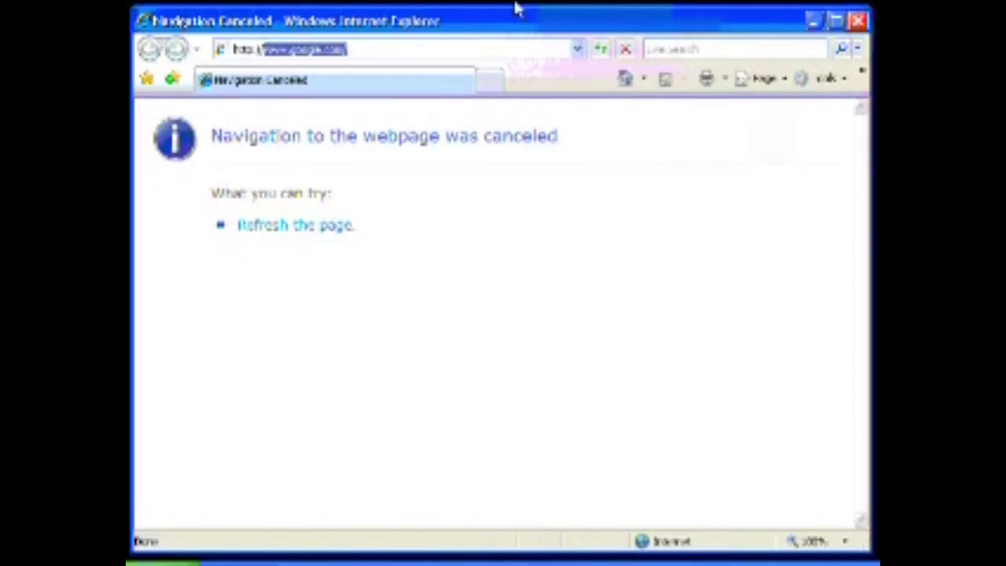
text(www.sus)
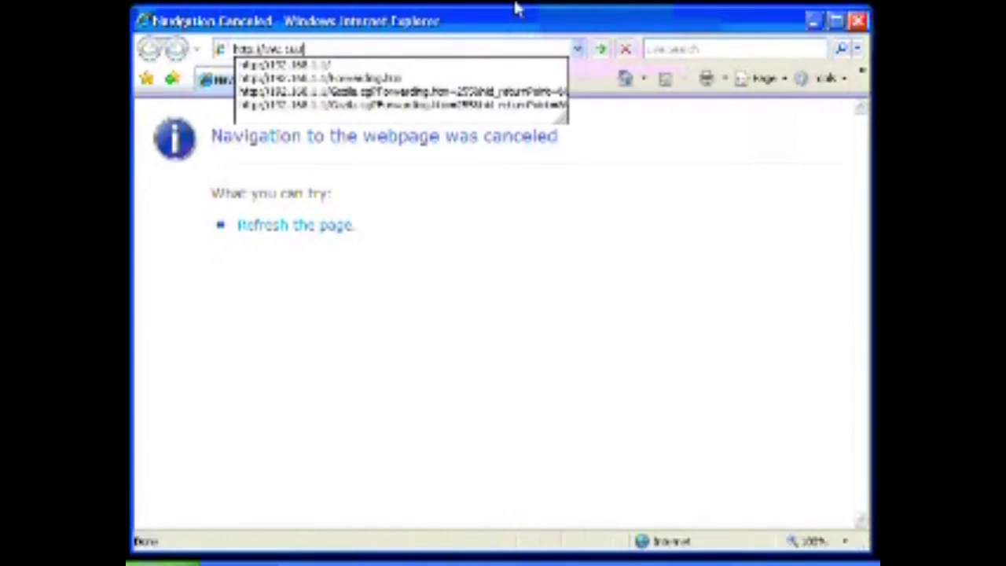
text(.1.1)
key(Return)
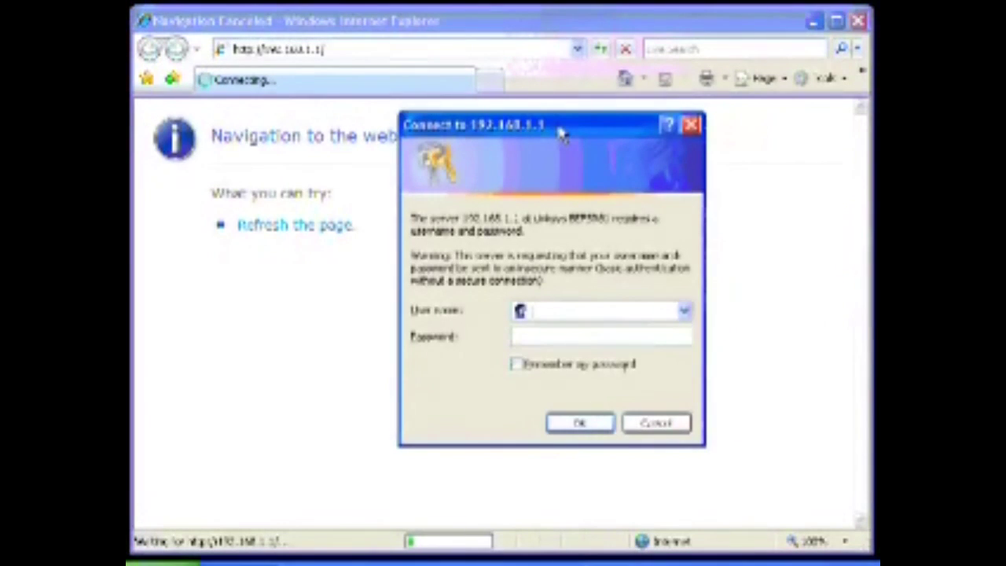
- Enter the router's admin password in the login prompt and submit it
key(Tab)
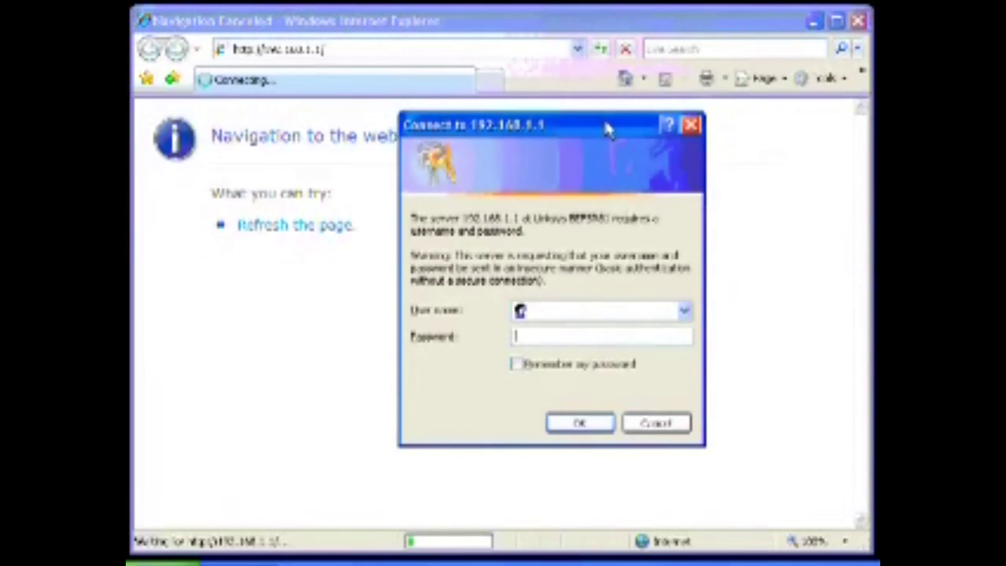
text(admin)
key(Return)
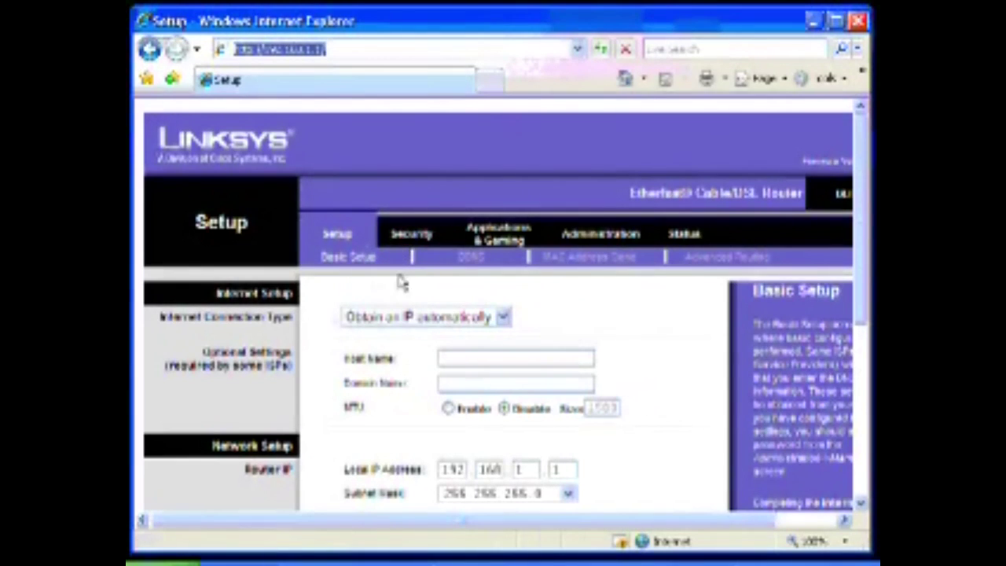
- Under Applications & Gaming, name the first Port Range Forwarding entry 'DVRserve'
click(482, 230)
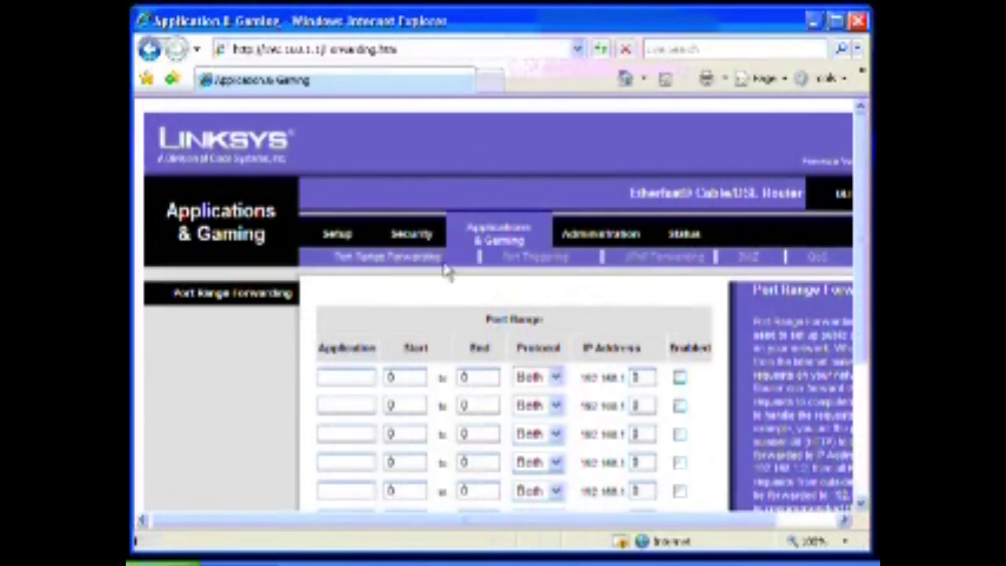
drag(447, 271, 333, 259)
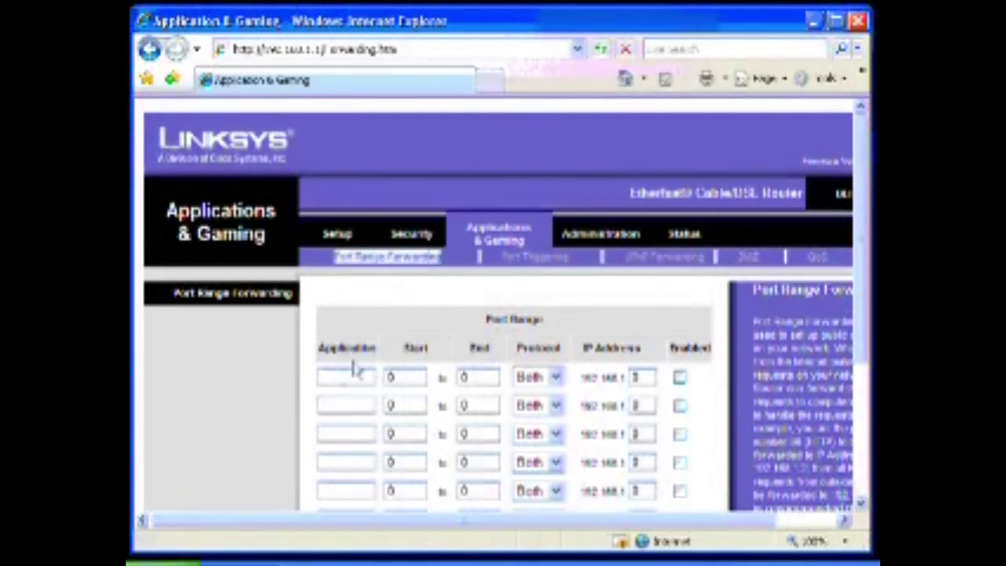
click(353, 374)
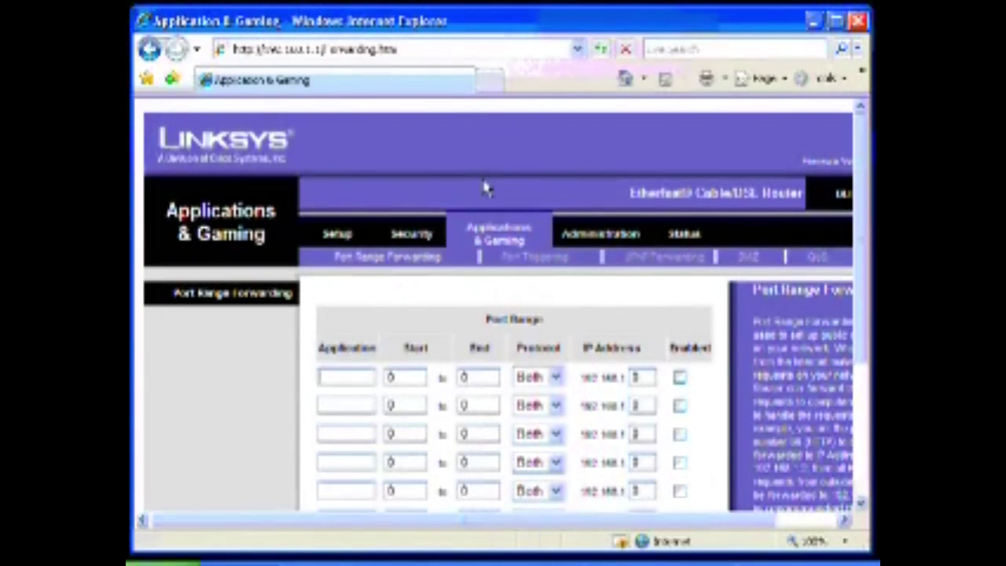
text(DVRserver)
key(Tab)
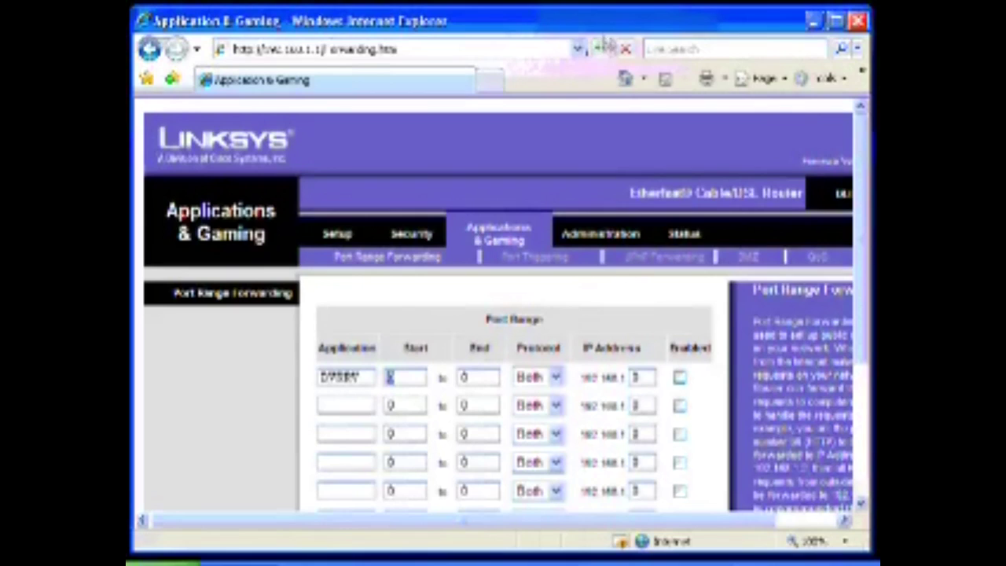
- Set the DVR entry's start and end ports to 5400 with TCP protocol
drag(386, 377, 403, 380)
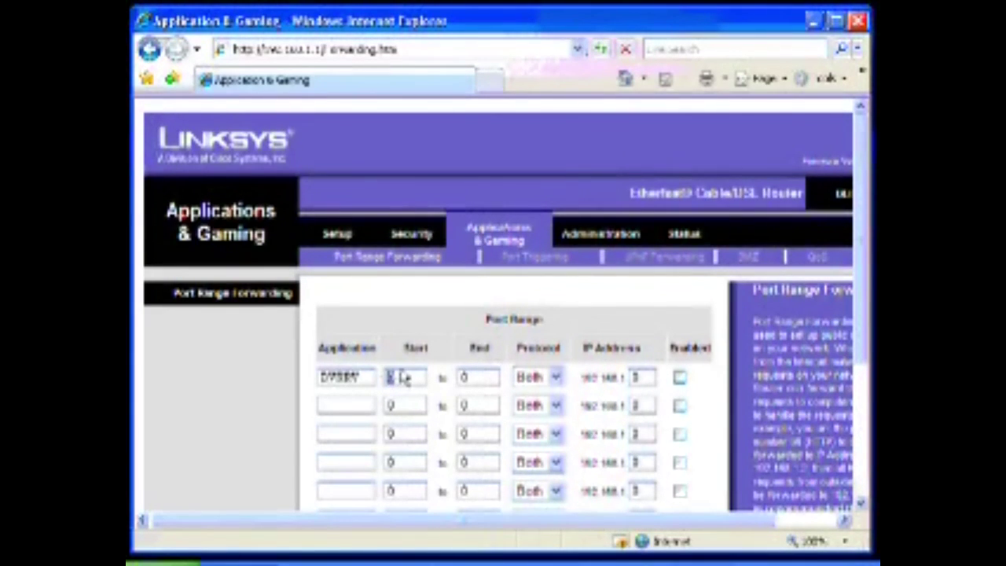
text(5246)
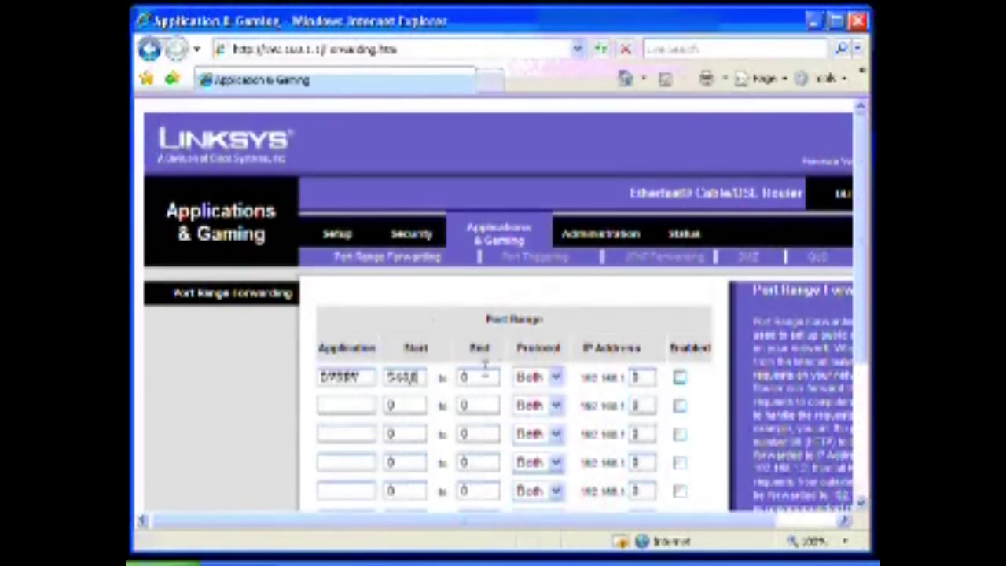
key(Tab)
text(5408)
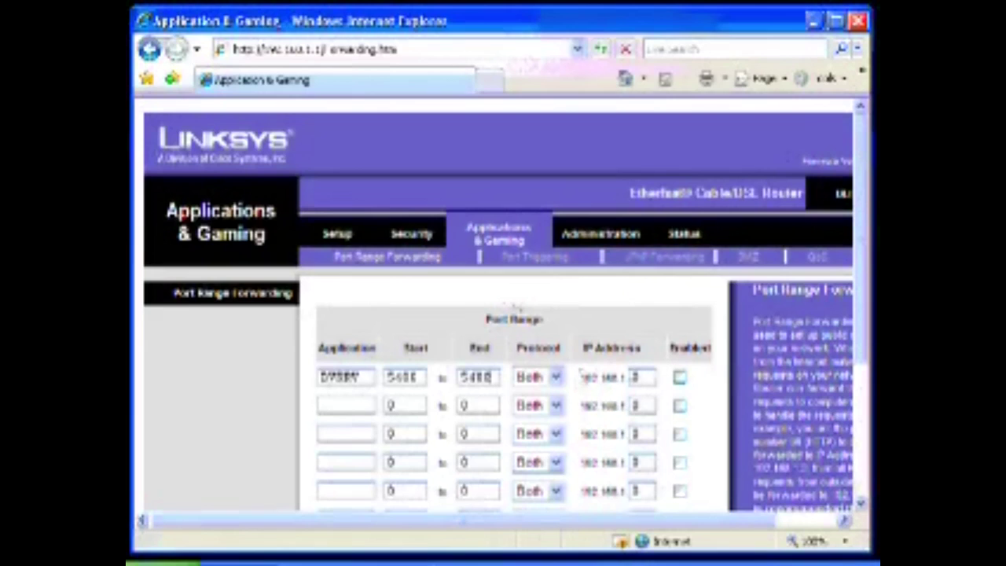
click(558, 378)
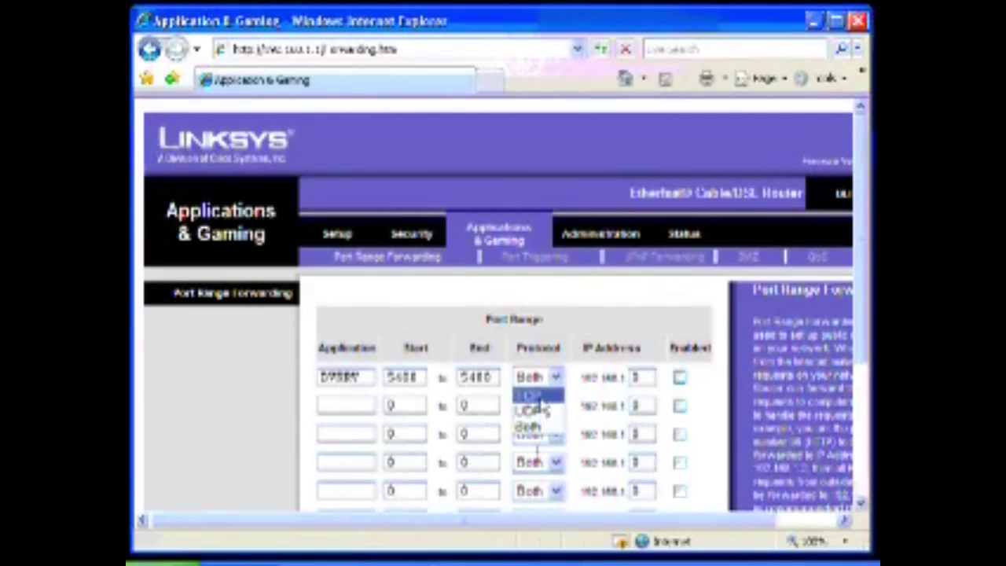
click(538, 396)
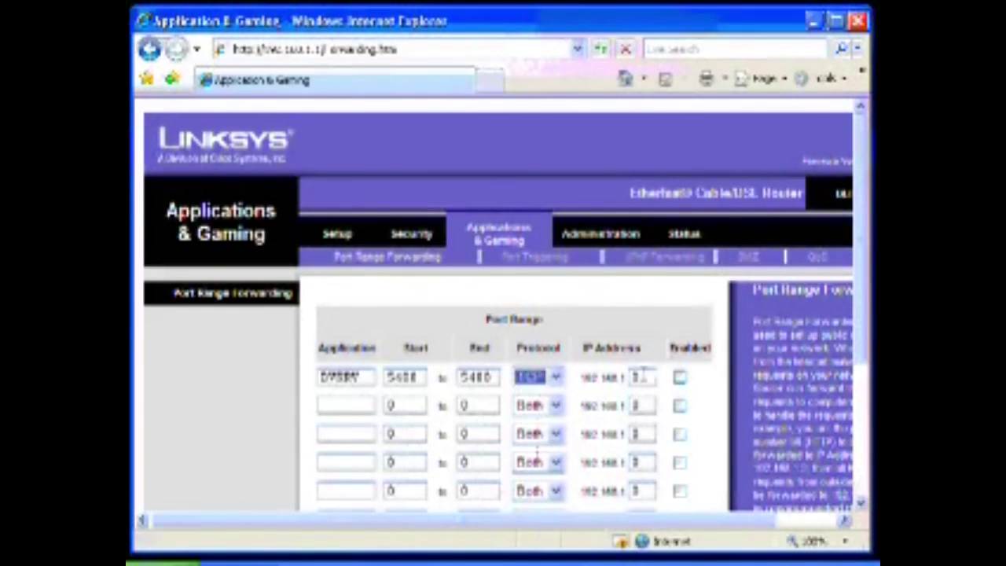
click(642, 378)
- Enter 1 as the IP's last octet, then reposition Command Prompt to check the ipconfig output
double_click(643, 377)
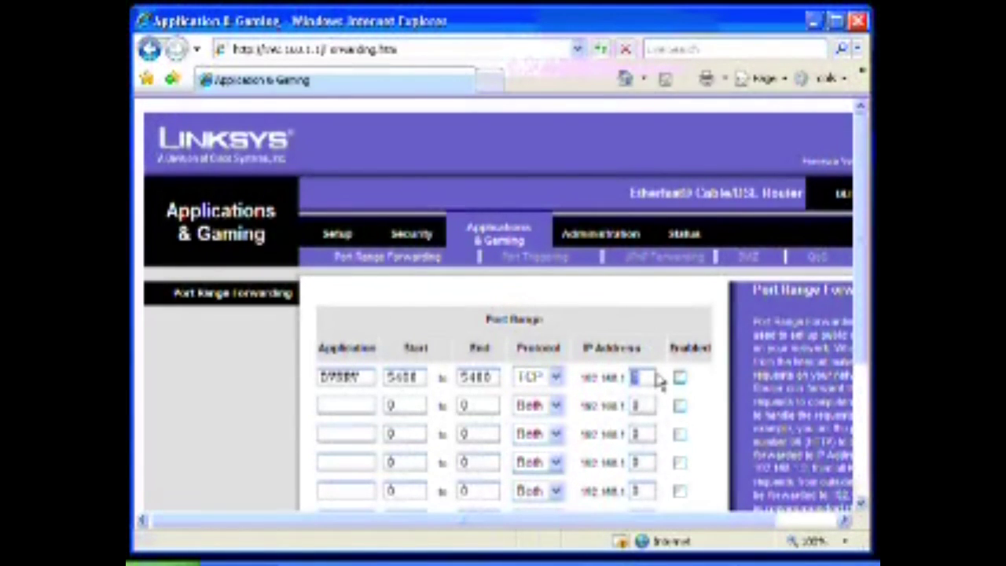
text(1)
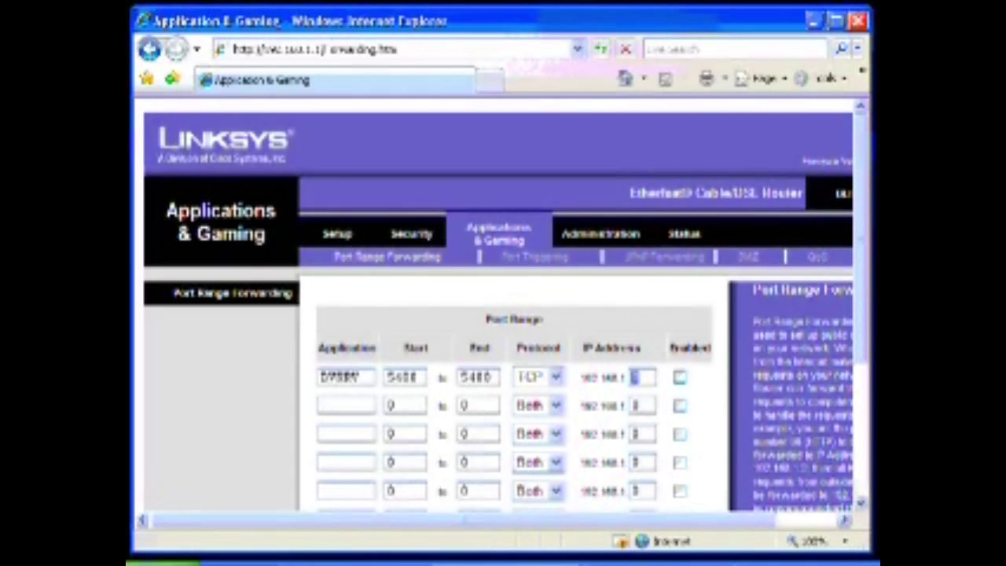
click(652, 564)
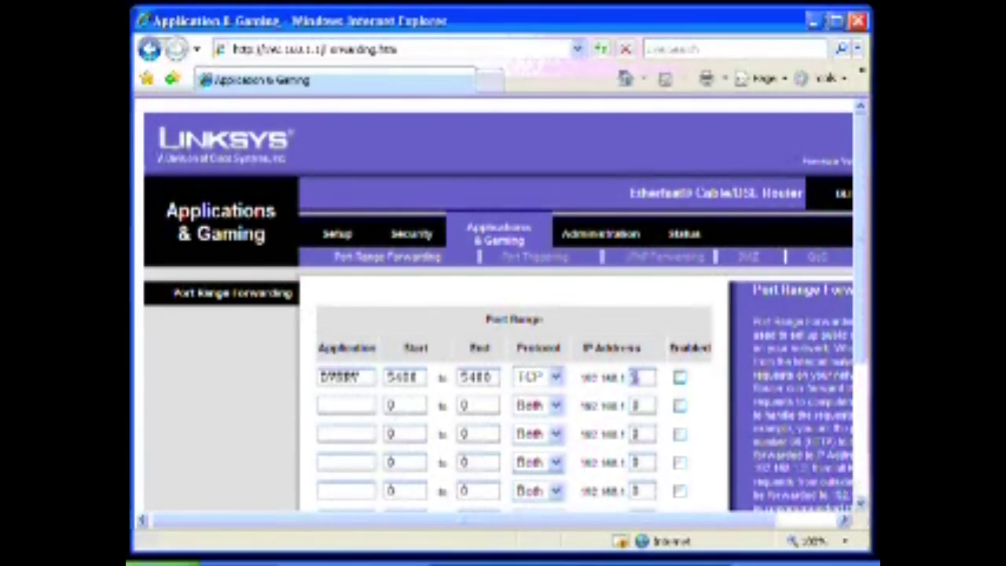
click(813, 20)
drag(506, 23, 512, 112)
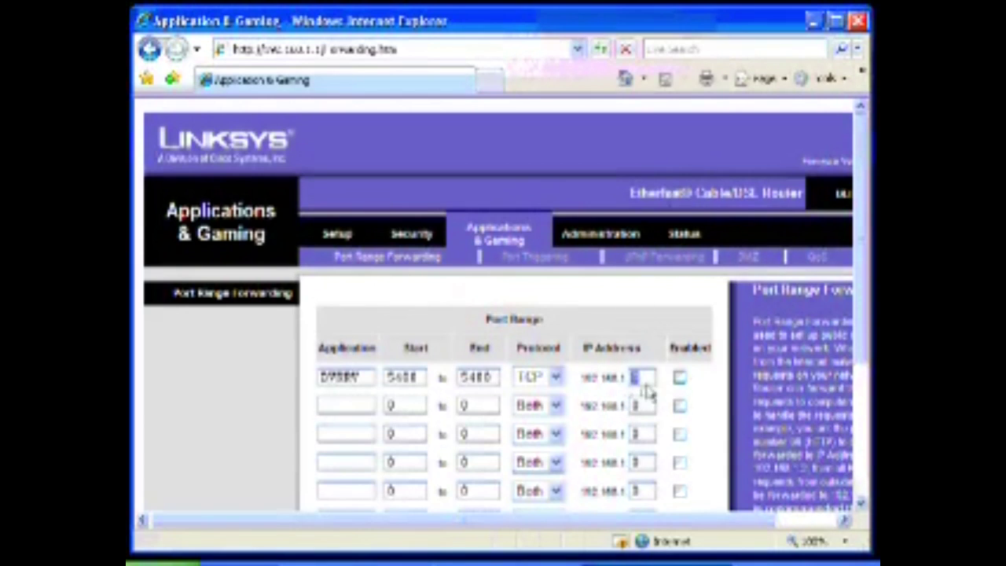
- Change the DVR entry's local IP last octet to 77 and tick Enabled
double_click(642, 377)
text(77)
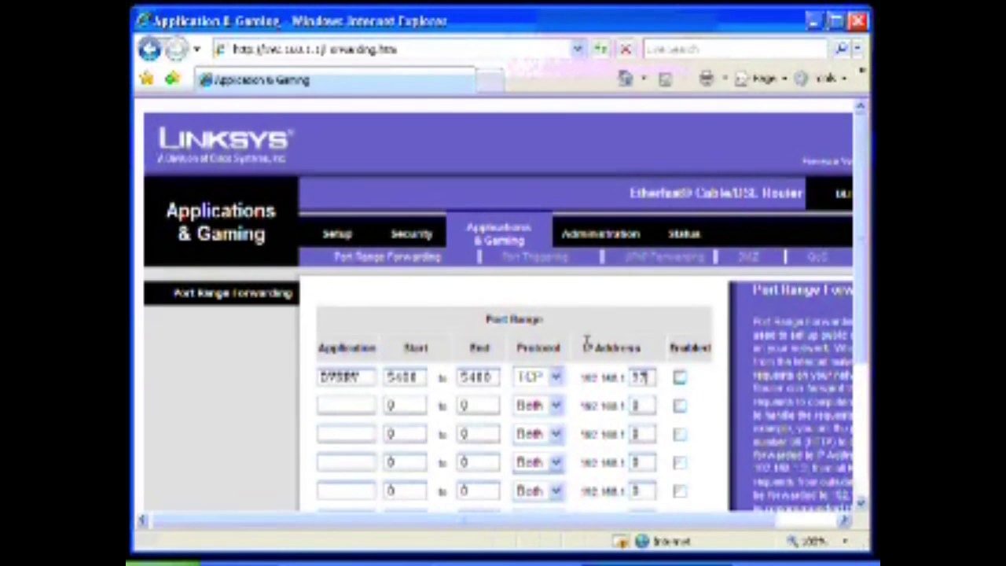
click(679, 377)
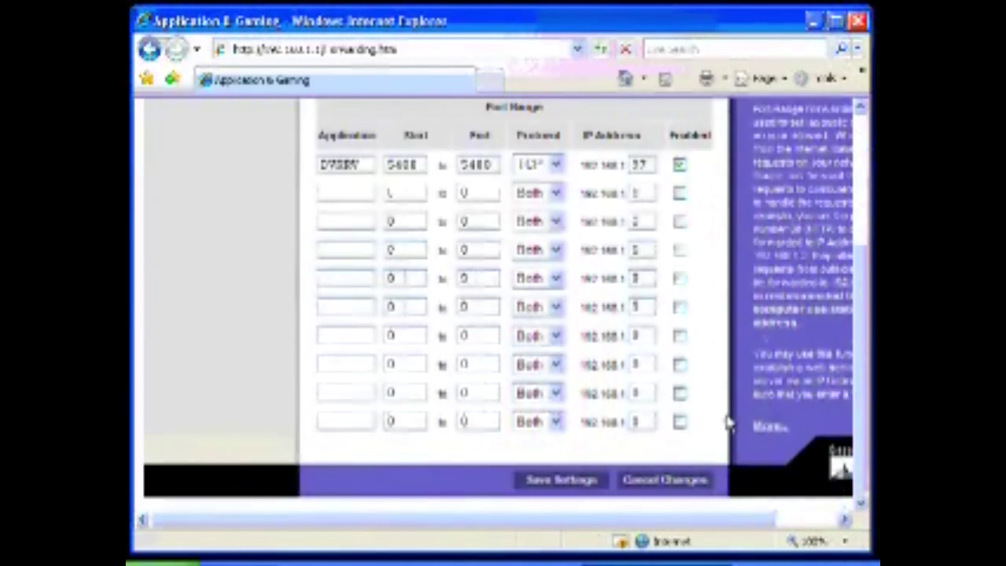
- Save the port forwarding settings and scroll down to review the table
click(560, 482)
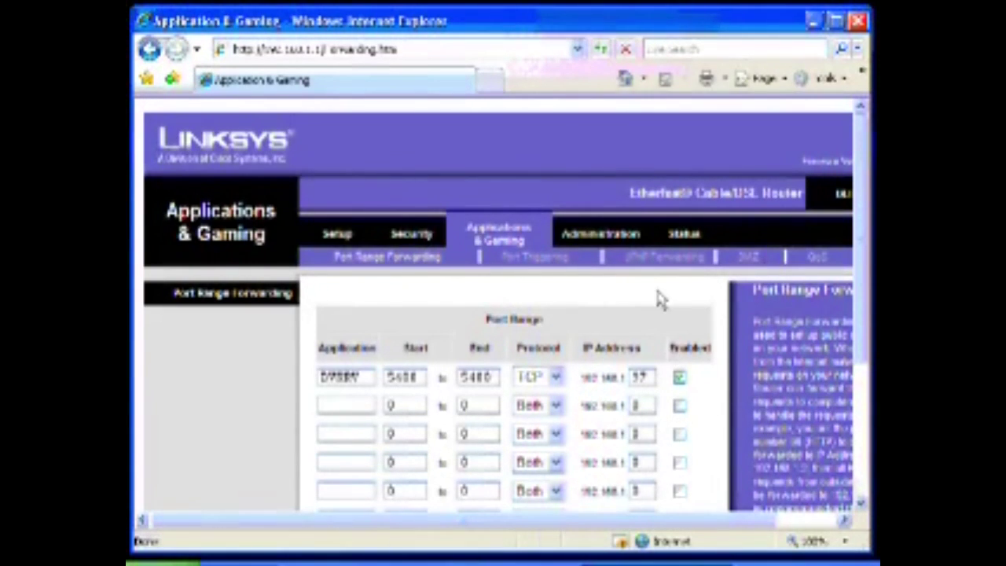
scroll(662, 299, down, 1)
scroll(658, 283, down, 2)
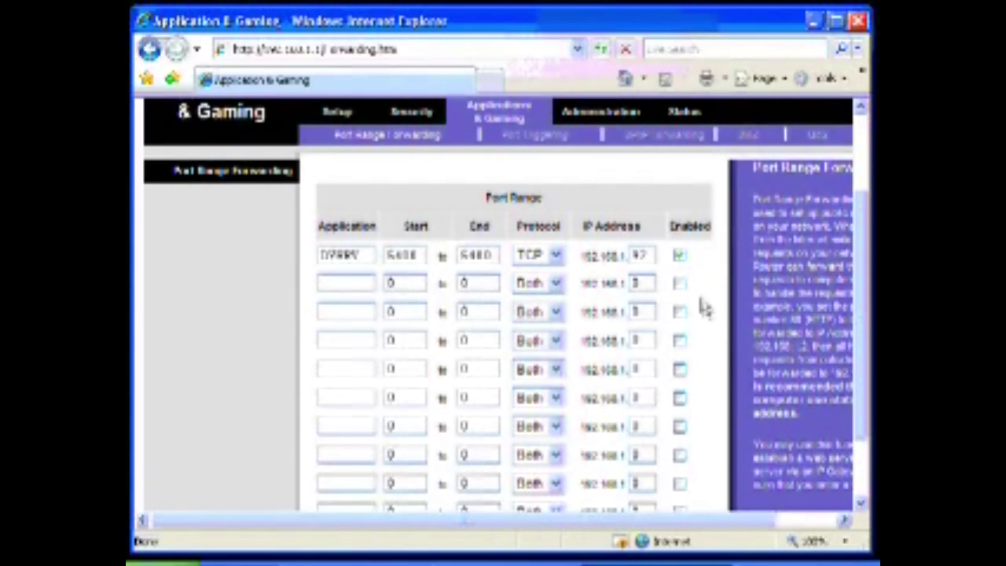
scroll(711, 312, down, 2)
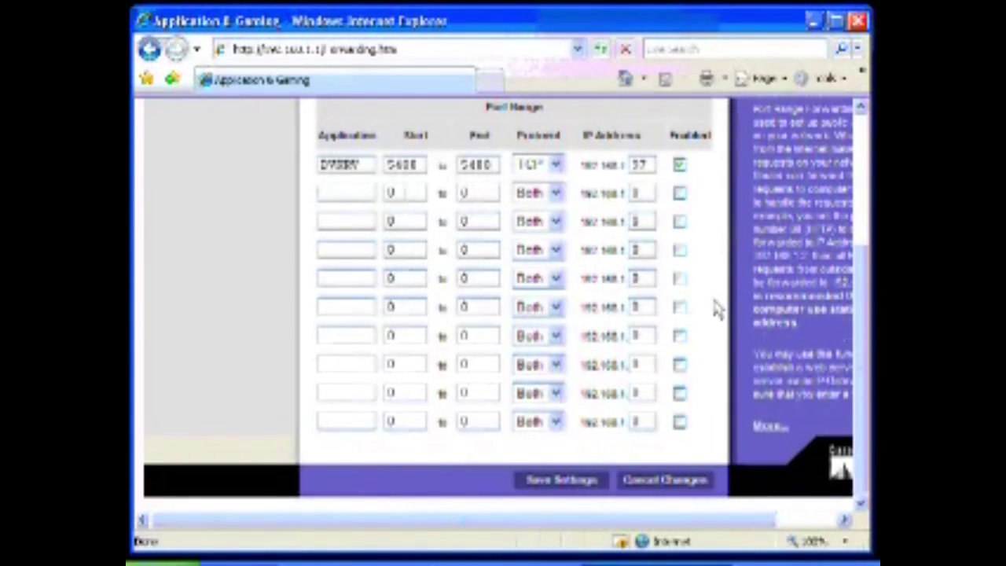